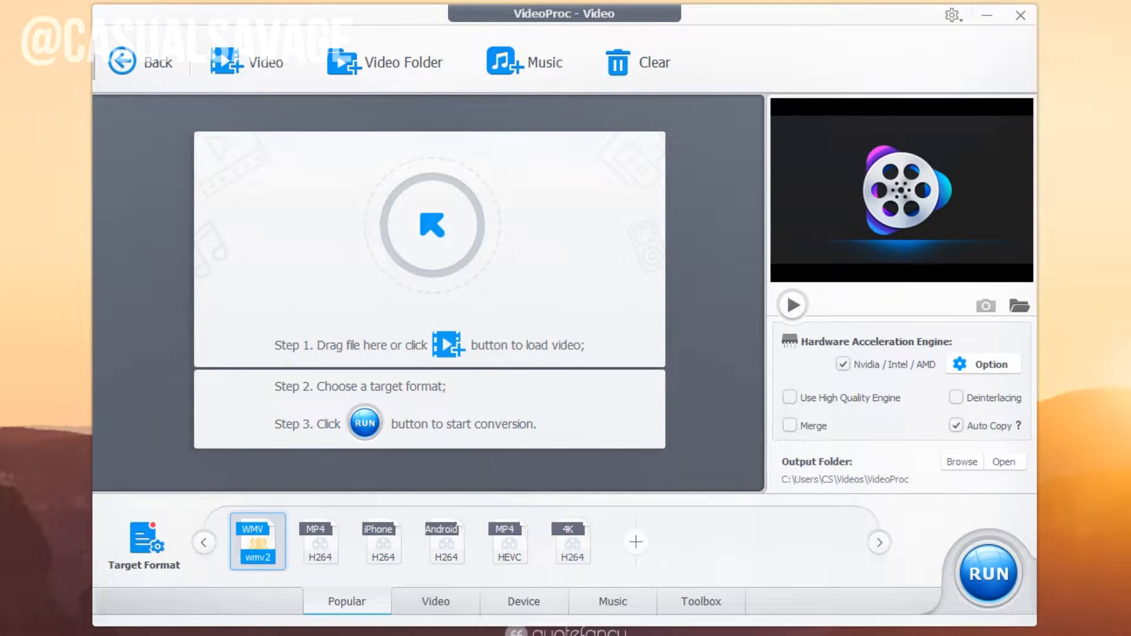
Load the intro video into VideoProc and open its Edit Video window on Effect.
left_click_drag(396, 323, 459, 262)
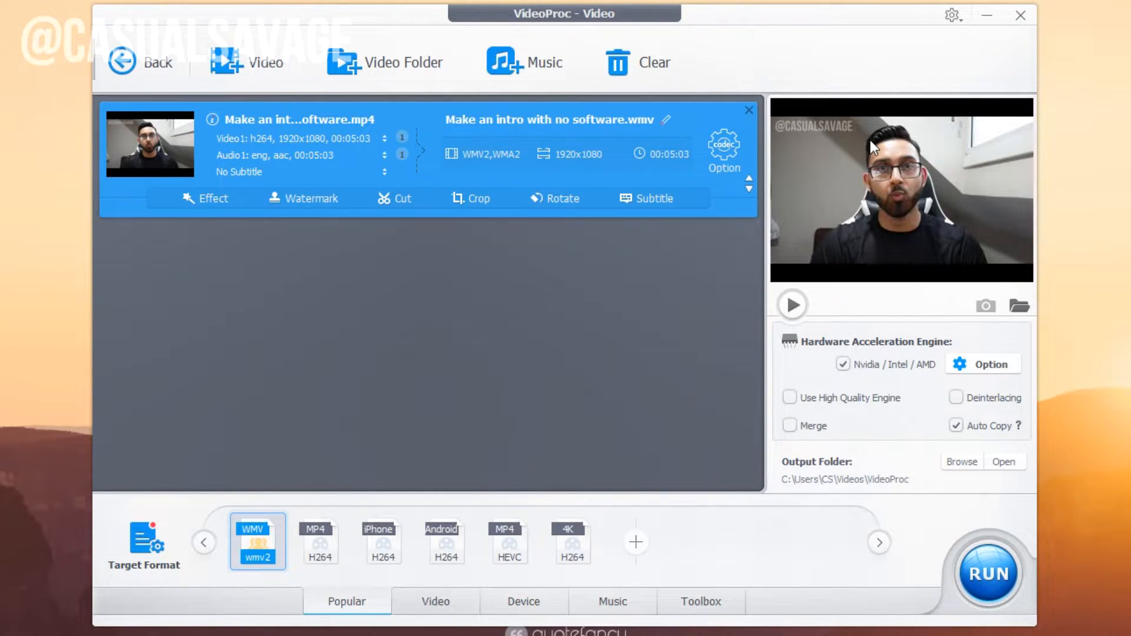
left_click(206, 197)
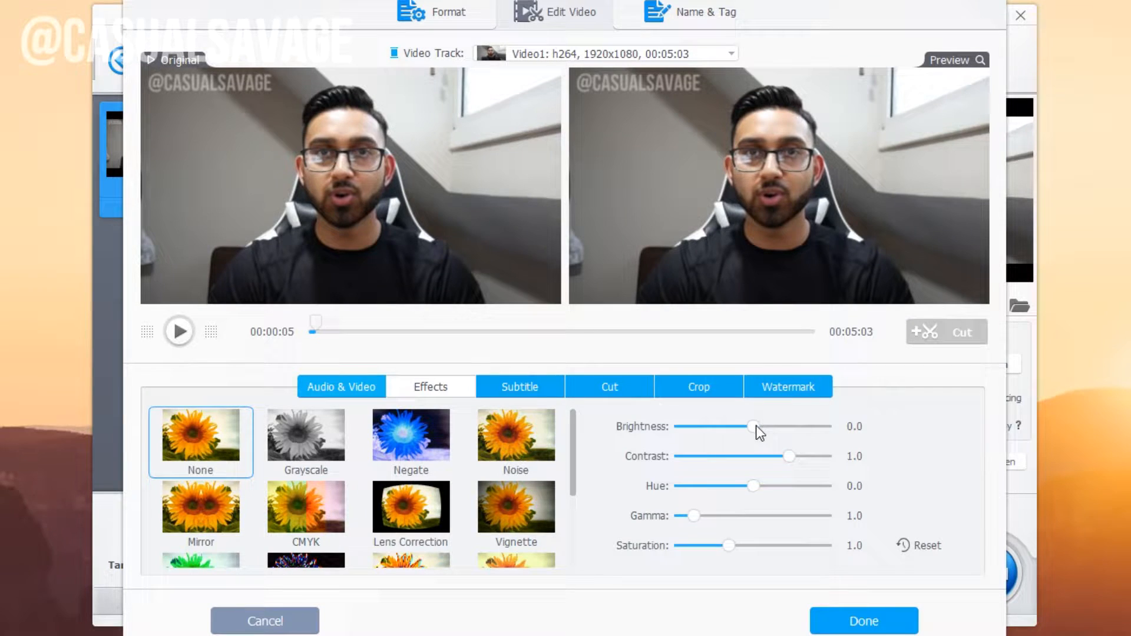
Preview brightness and contrast tweaks, keep the defaults, and apply the Vignette effect.
left_click_drag(775, 430, 806, 458)
left_click(180, 331)
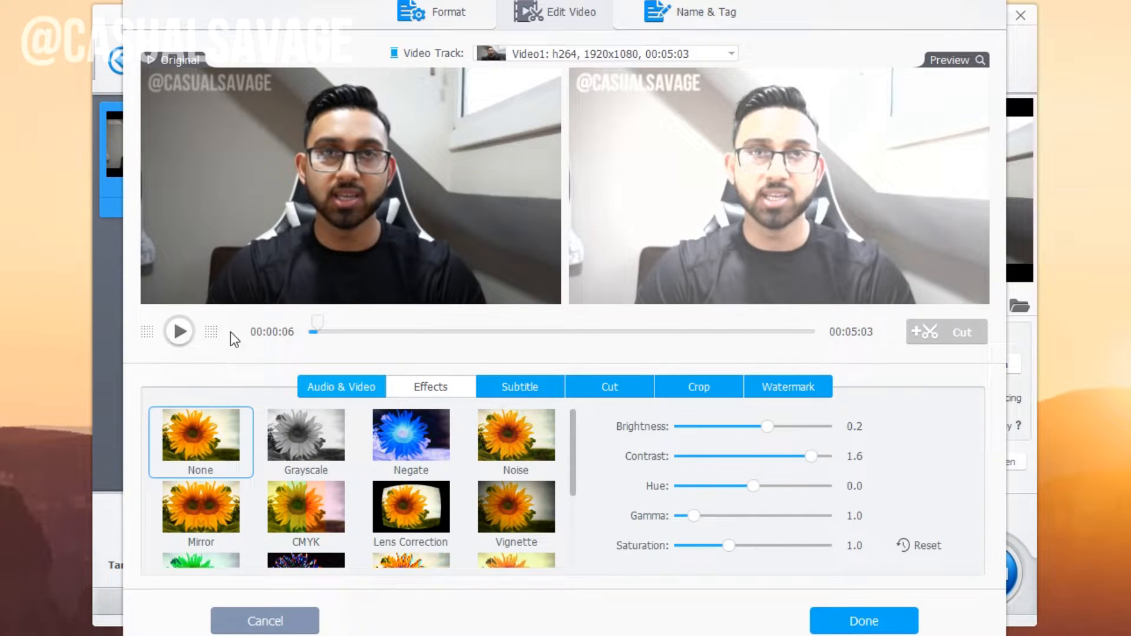
left_click(182, 332)
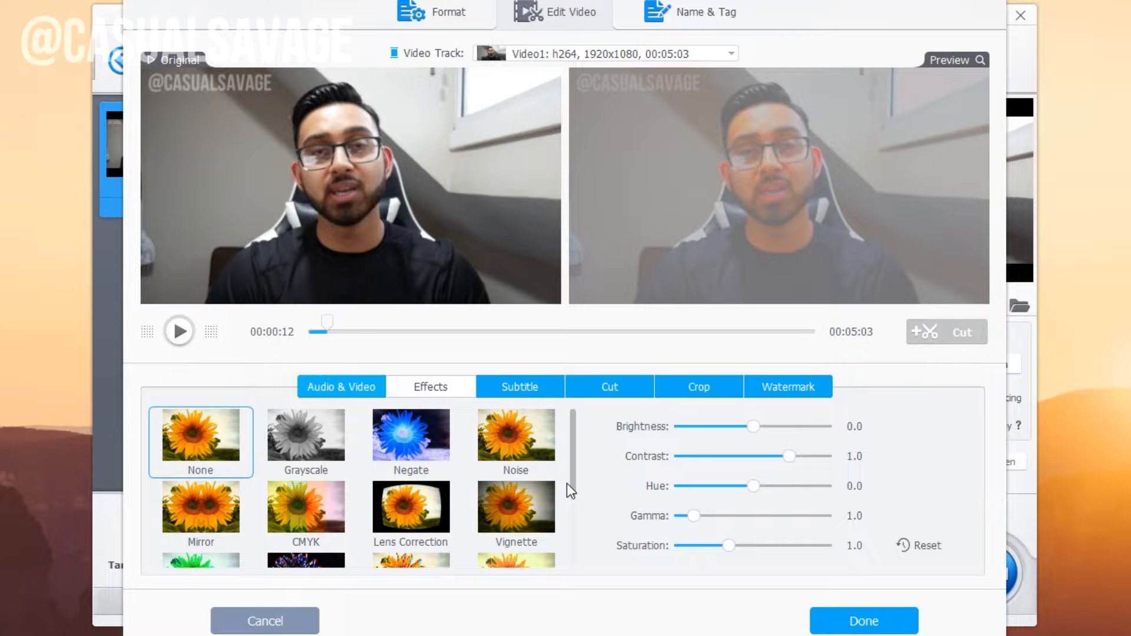
scroll(568, 482, "down", 2)
scroll(567, 519, "up", 2)
left_click(522, 510)
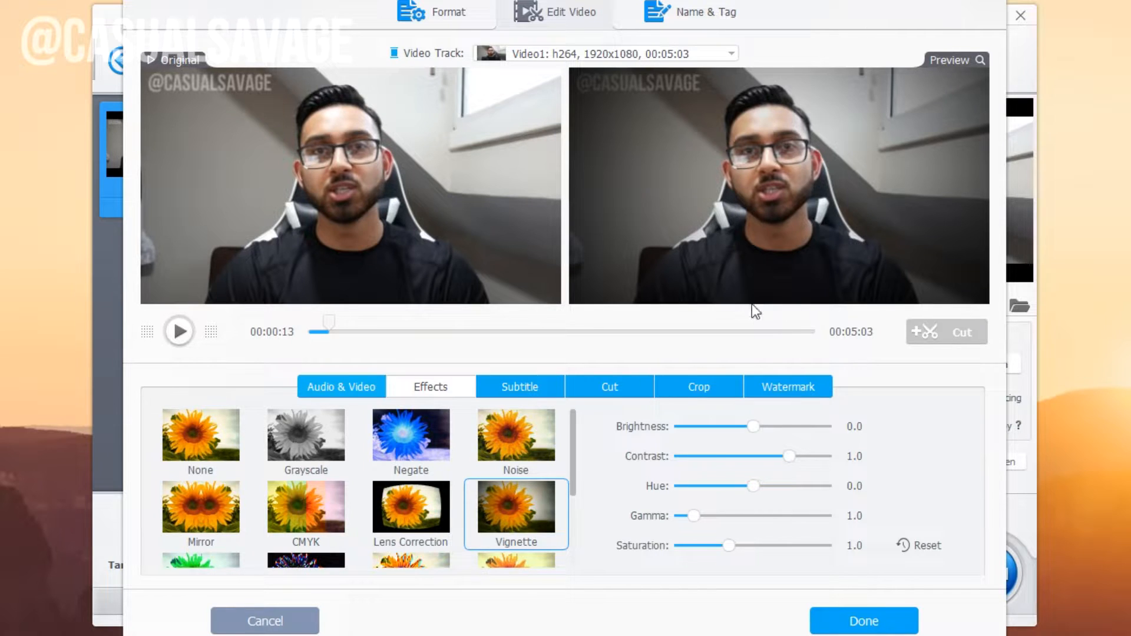
left_click(538, 389)
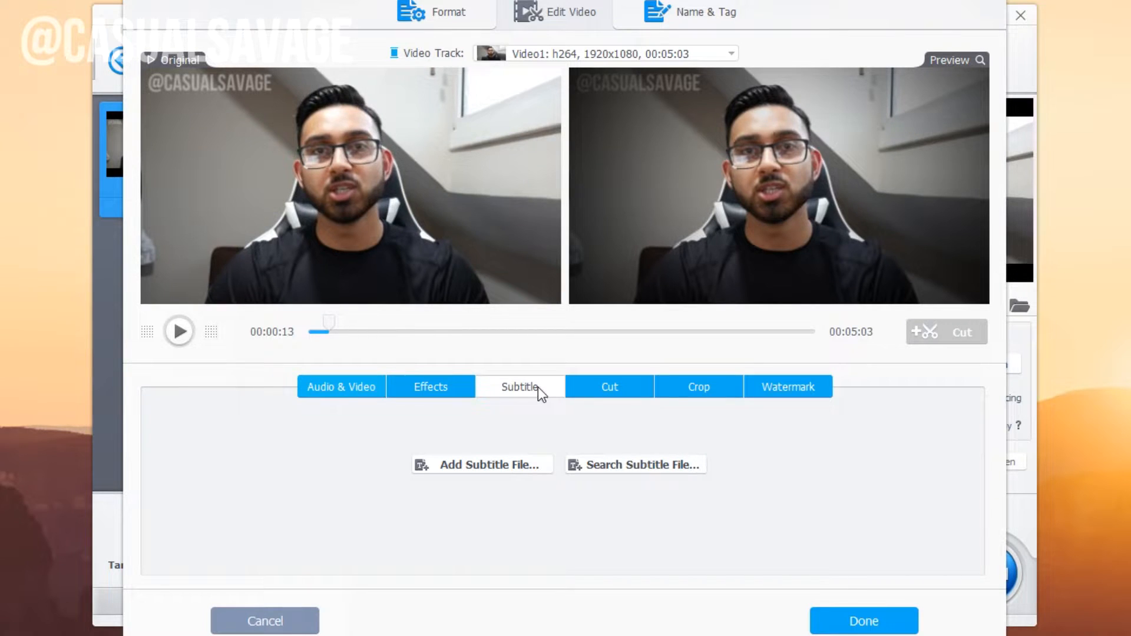
Cut the video down to a 14-second clip from 00:00:39 to 00:00:53.
left_click(368, 390)
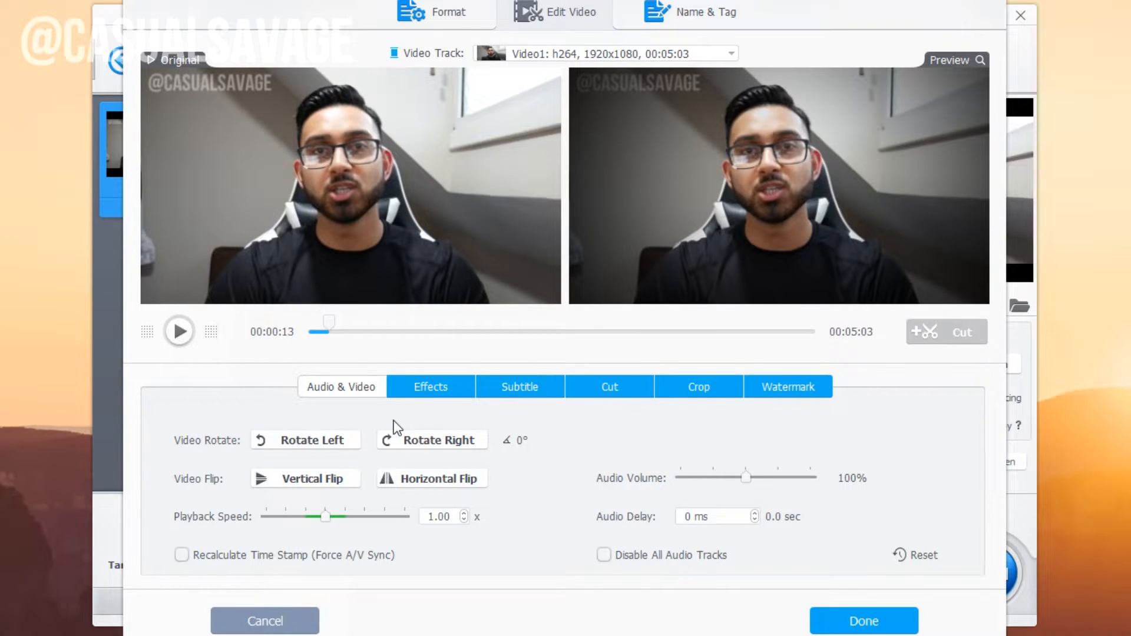
left_click(610, 388)
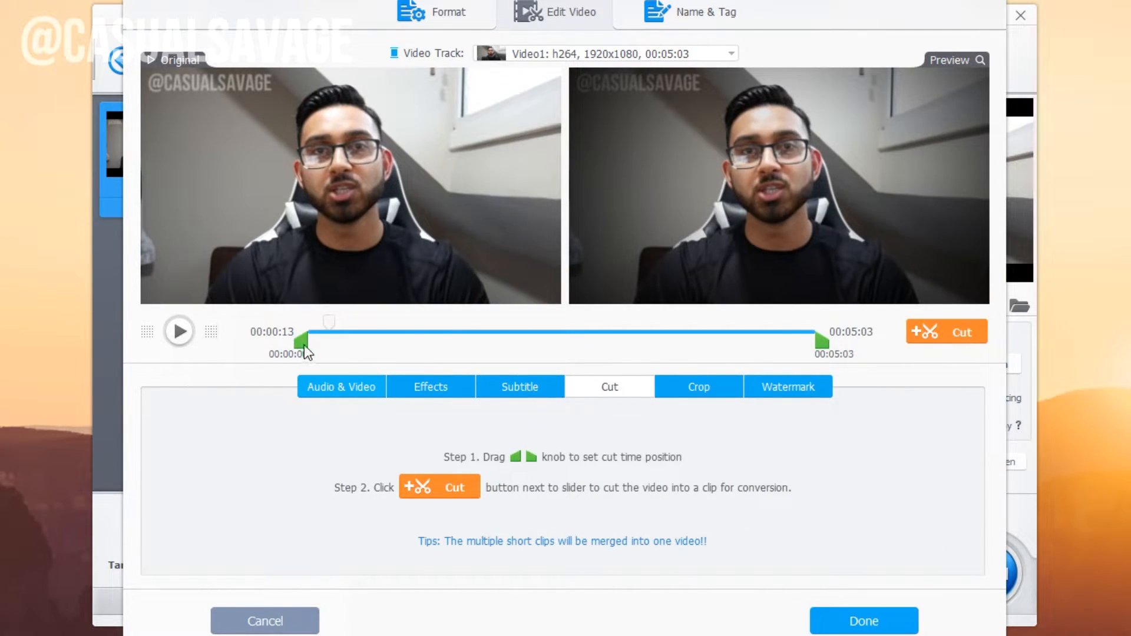
left_click_drag(821, 342, 404, 340)
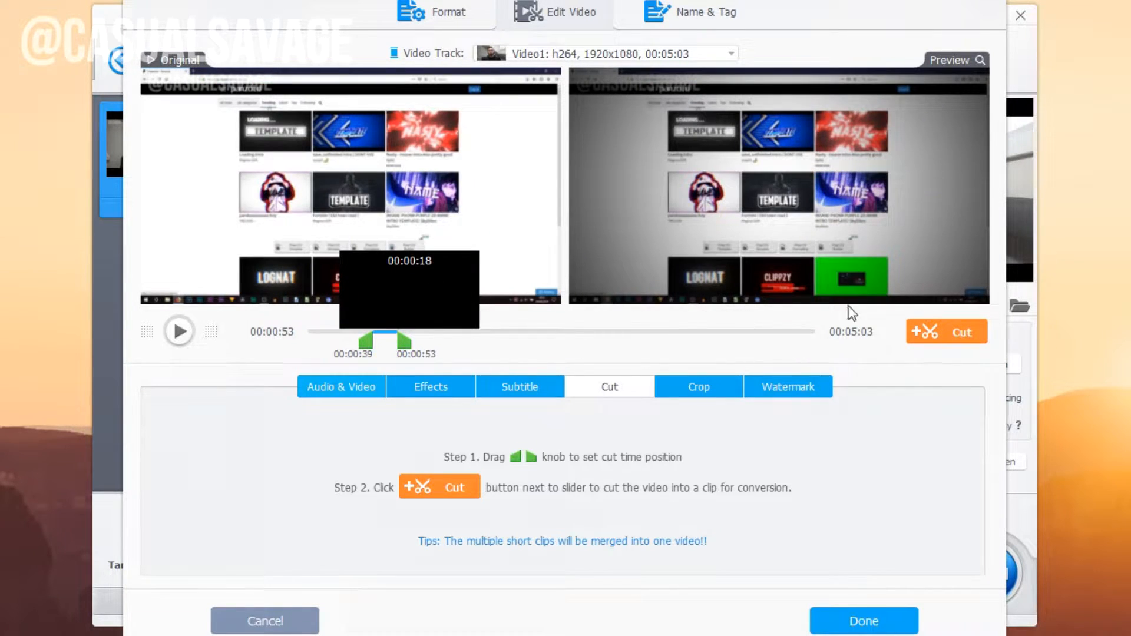
left_click(956, 333)
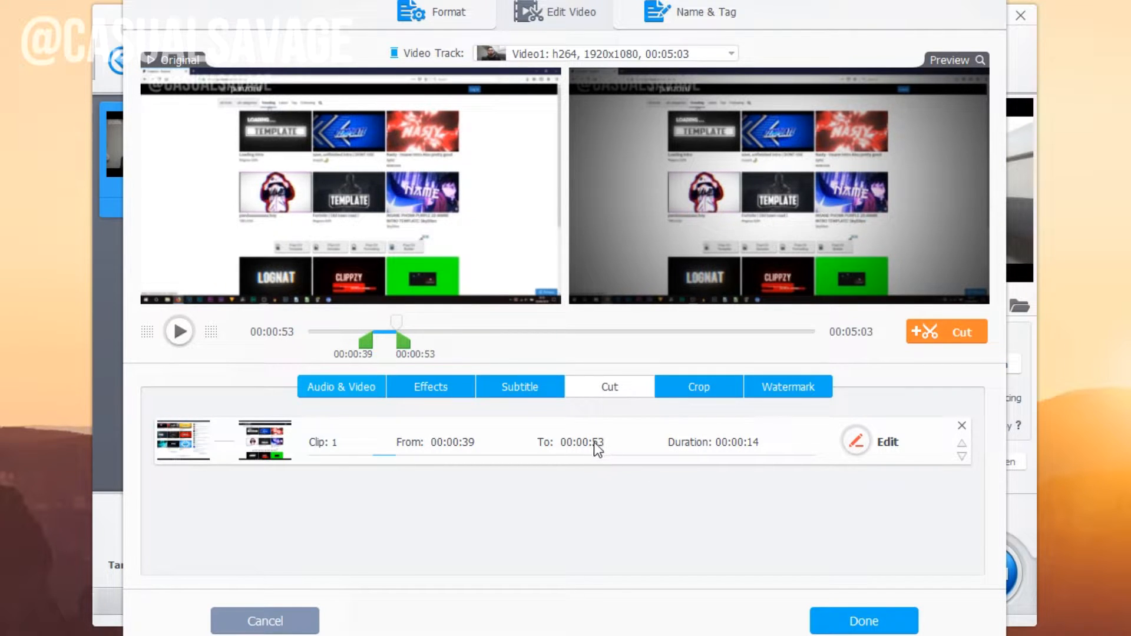
Apply the Crop LetterBox preset to the clip's crop settings.
left_click(695, 388)
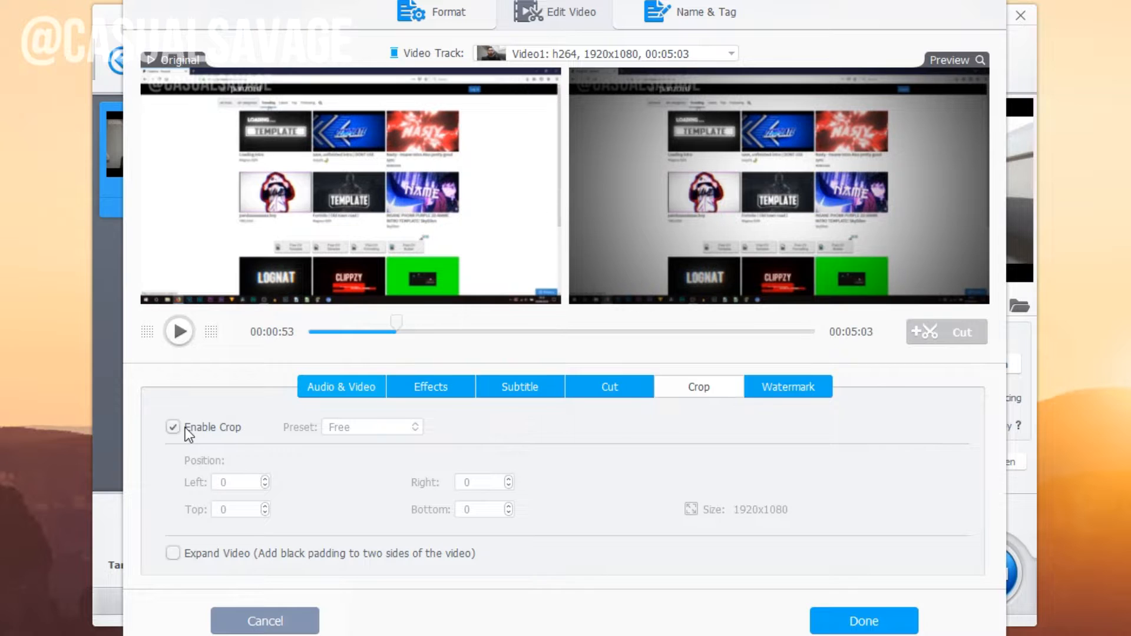
left_click(241, 482)
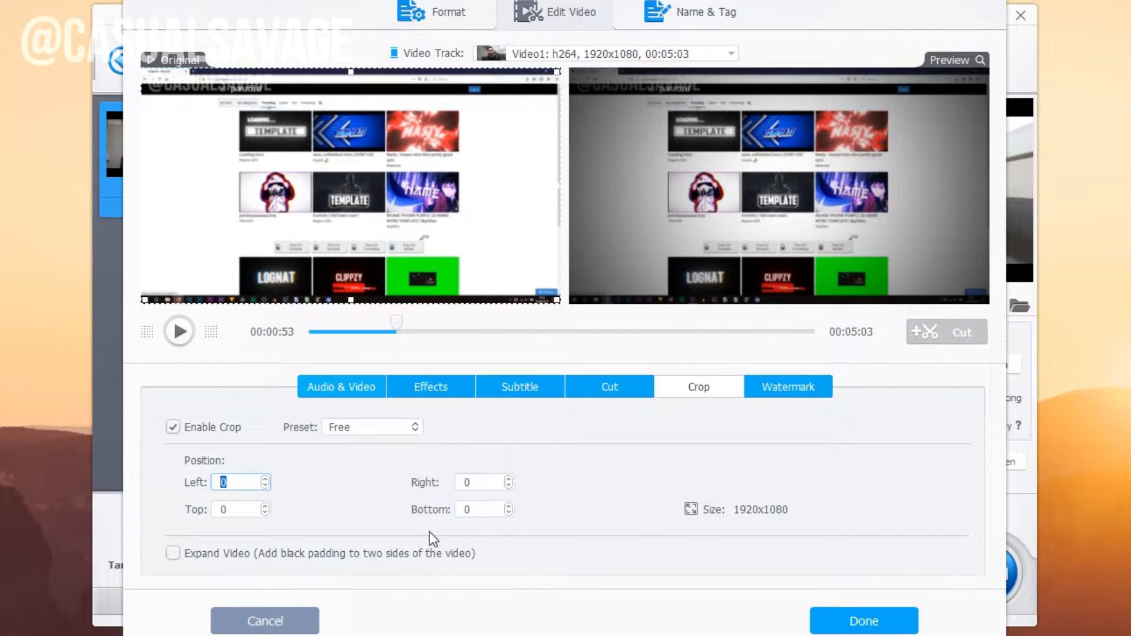
left_click(377, 427)
left_click(389, 469)
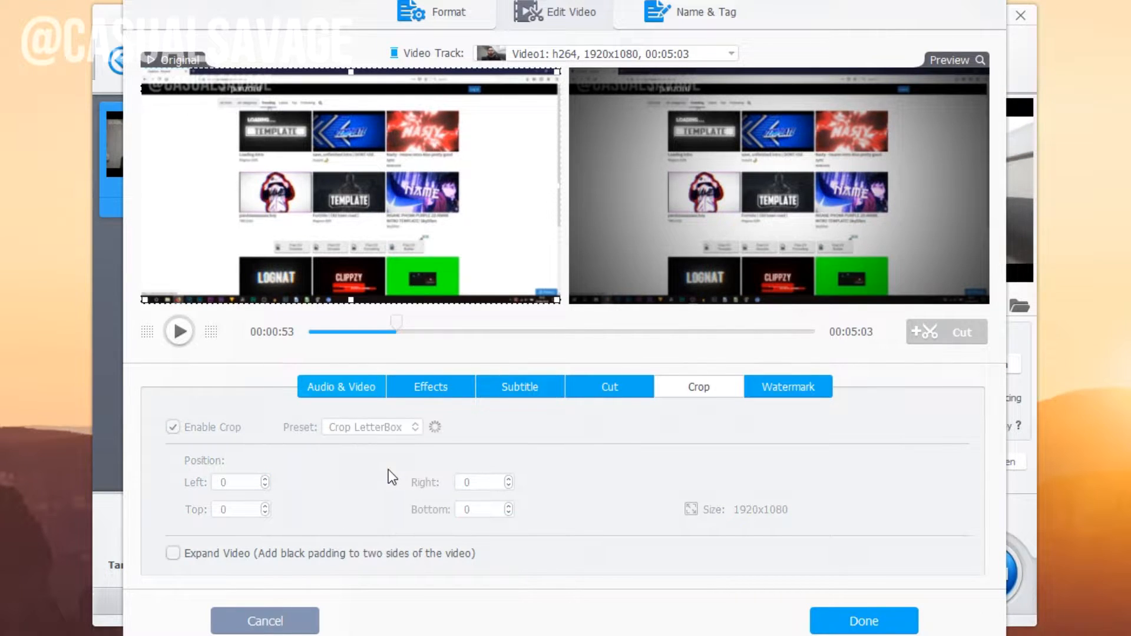
left_click(765, 386)
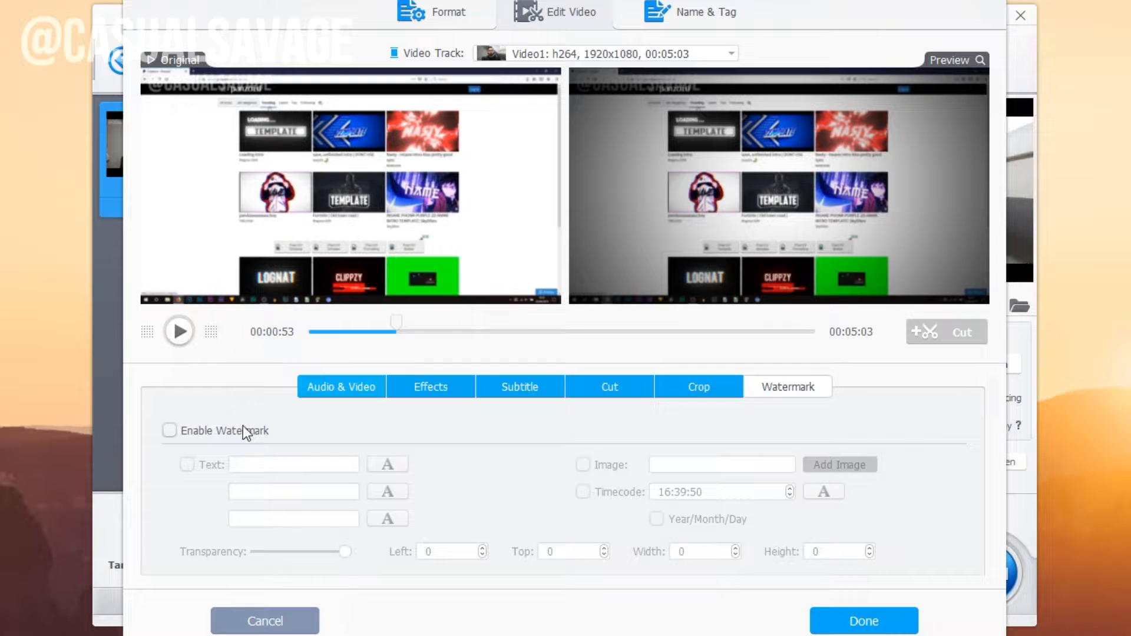
Add a smaller 'TESTER' text watermark positioned at the lower right of the frame.
left_click(198, 429)
left_click(294, 465)
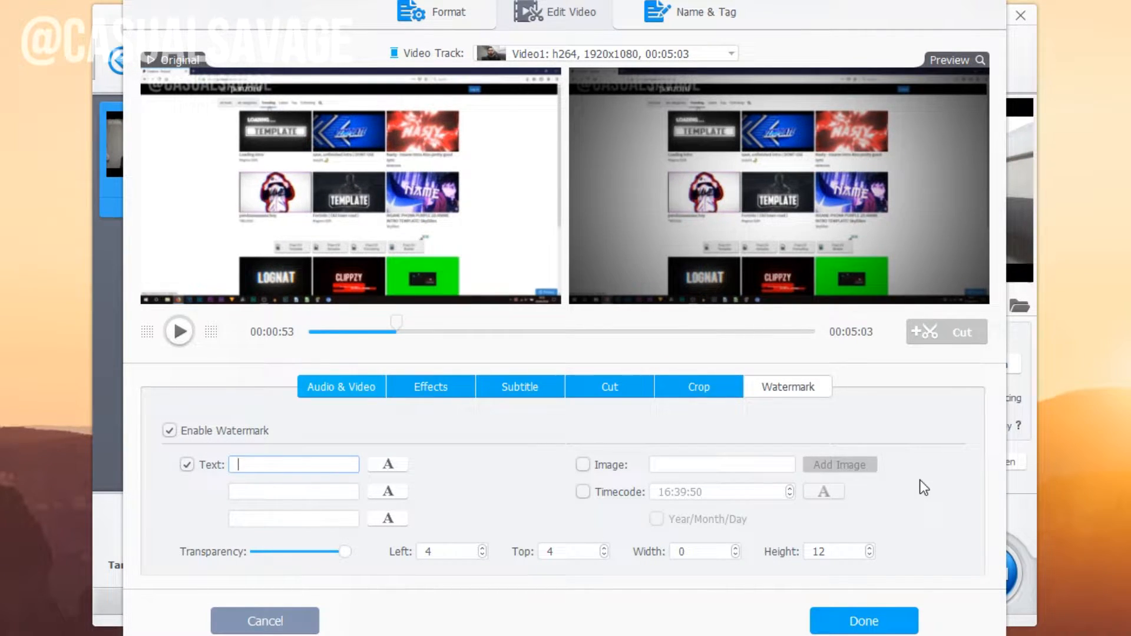
type("TESTER")
left_click_drag(586, 88, 950, 310)
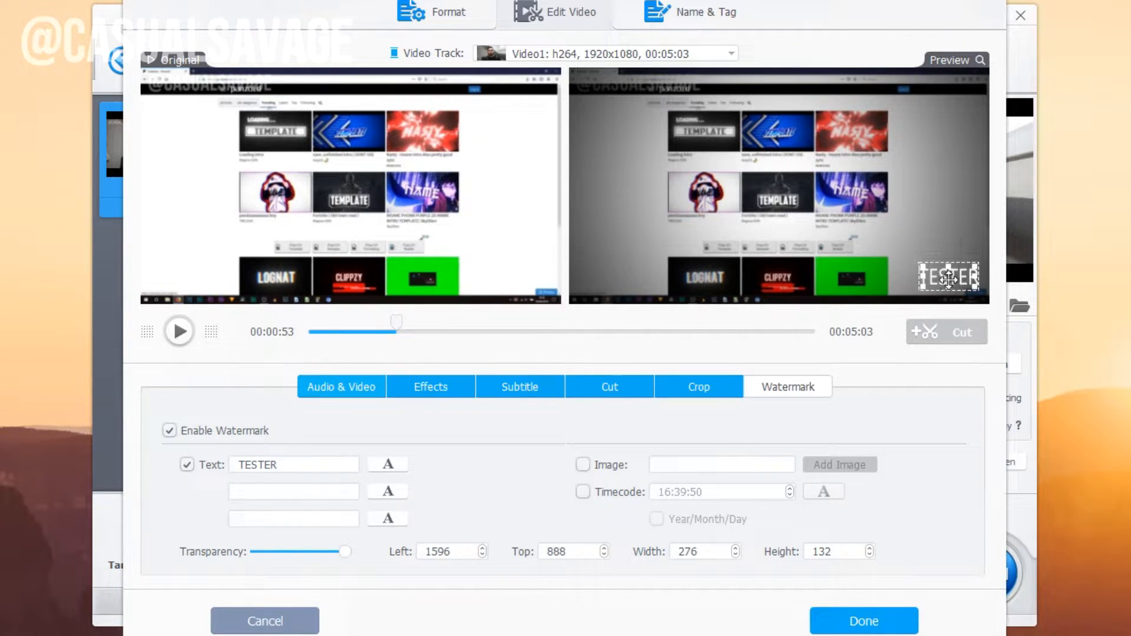
left_click(385, 464)
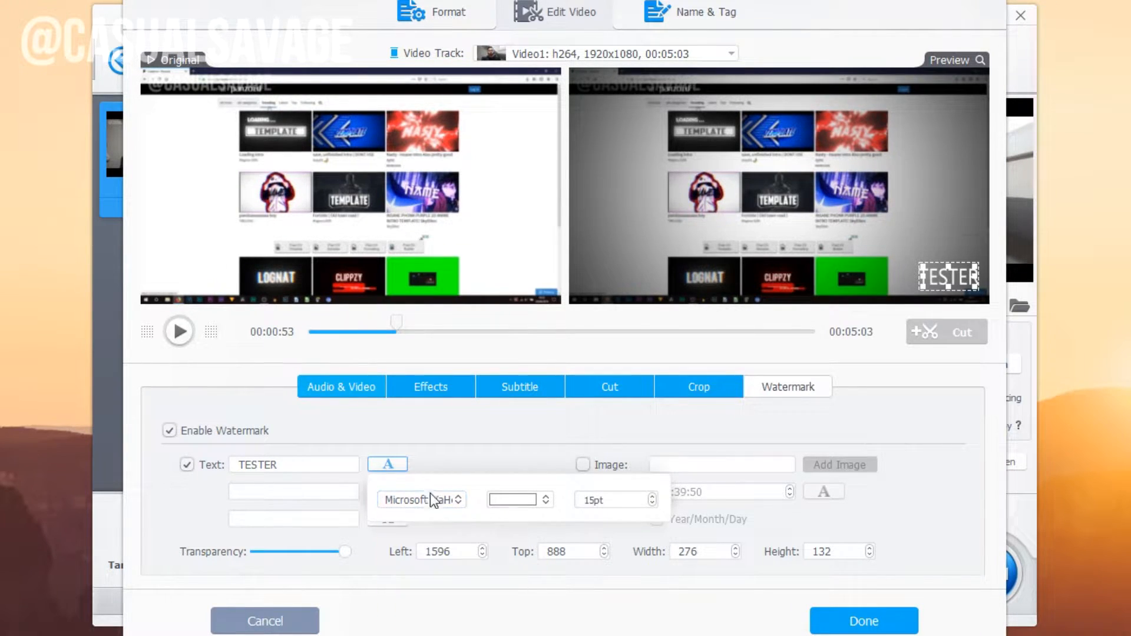
left_click(536, 501)
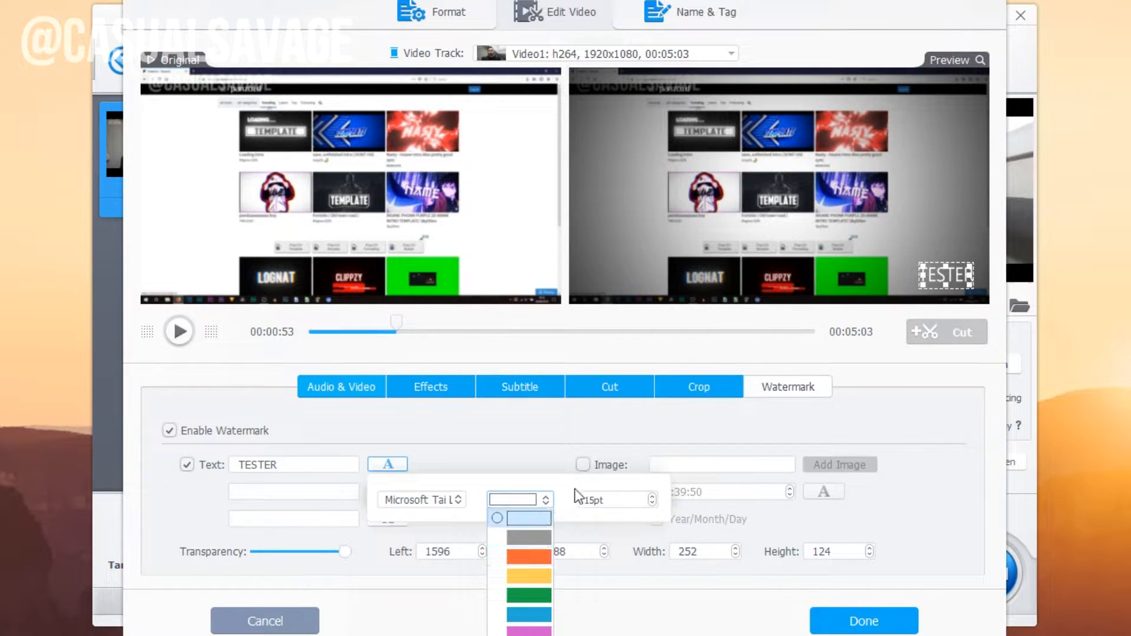
left_click(592, 497)
left_click(388, 465)
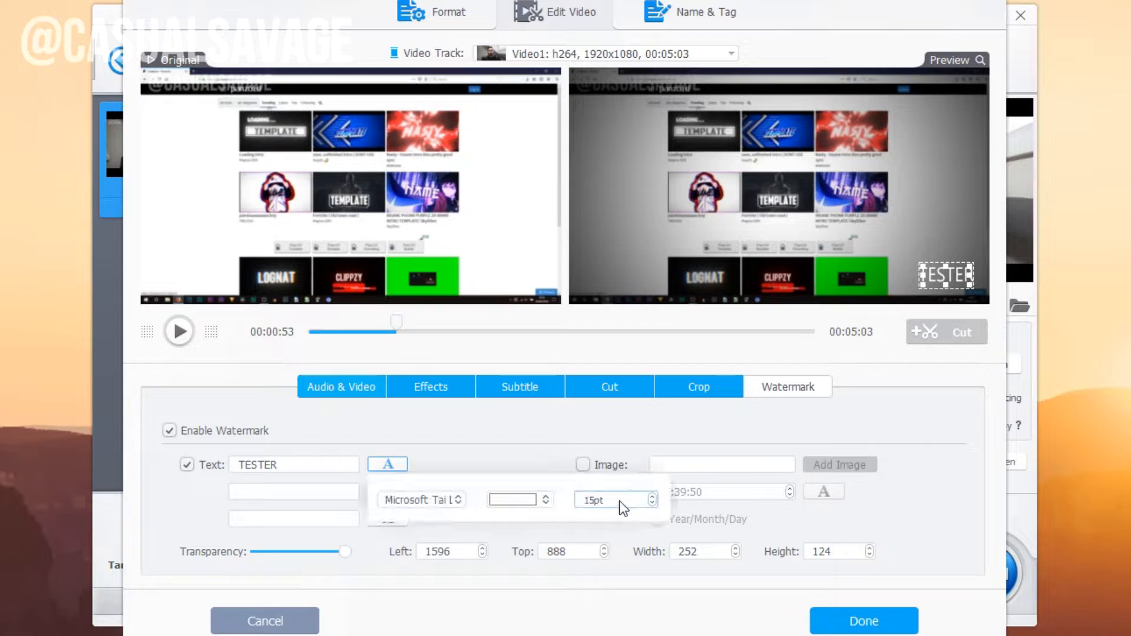
left_click(652, 503)
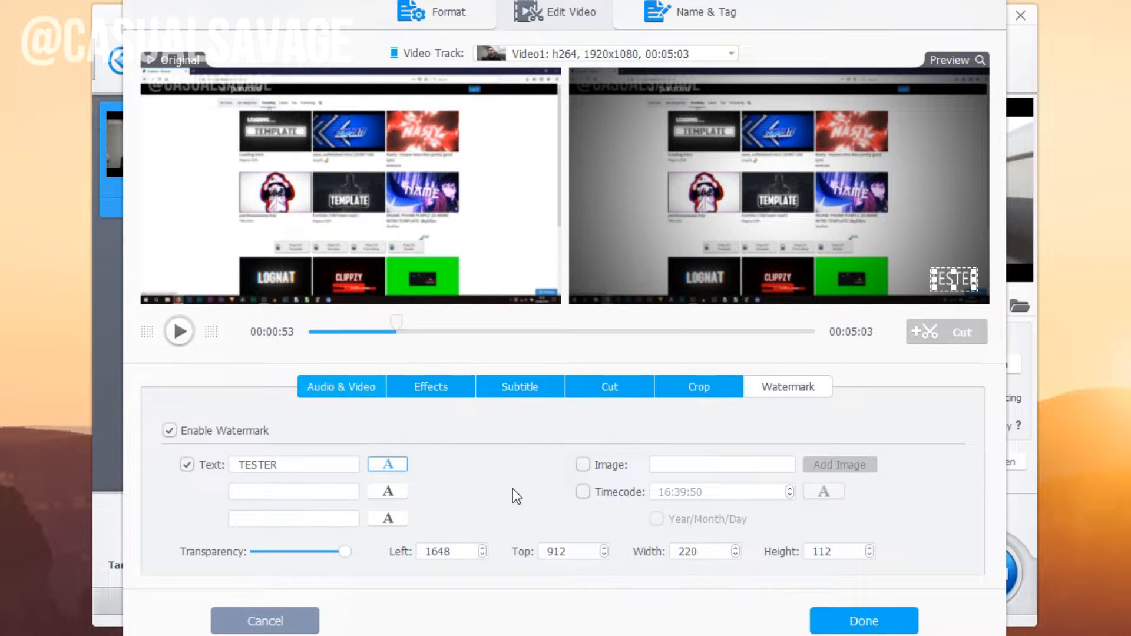
Clear the TESTER text and switch the watermark to an image from the LOGO folder.
left_click(189, 461)
left_click(190, 462)
left_click_drag(315, 461, 132, 462)
key("BackSpace")
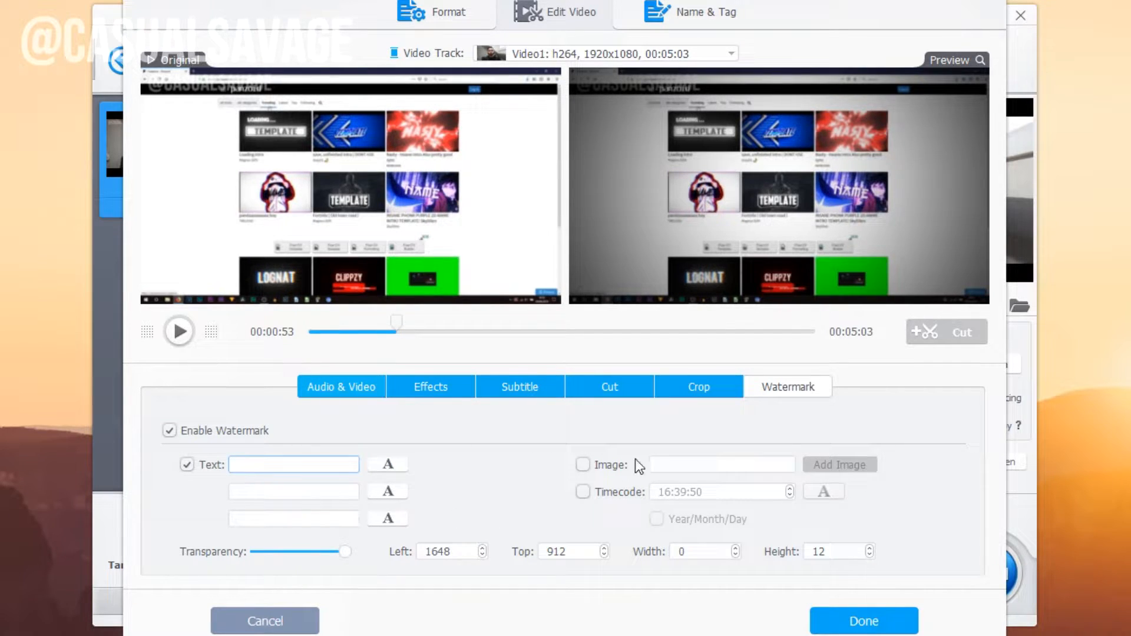
left_click(582, 465)
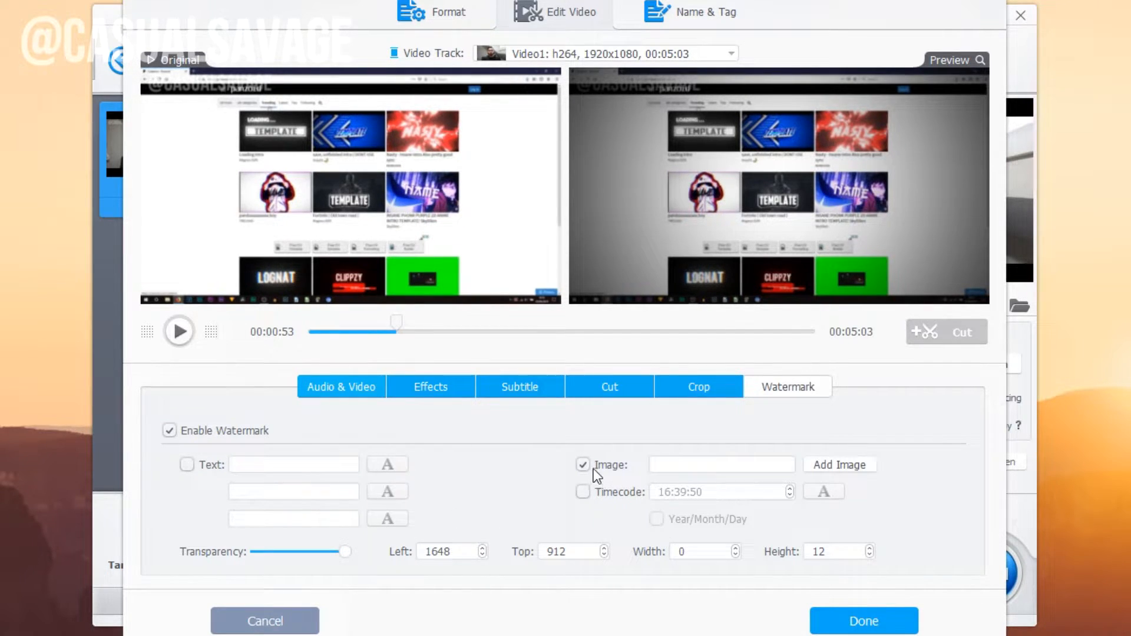
left_click(853, 466)
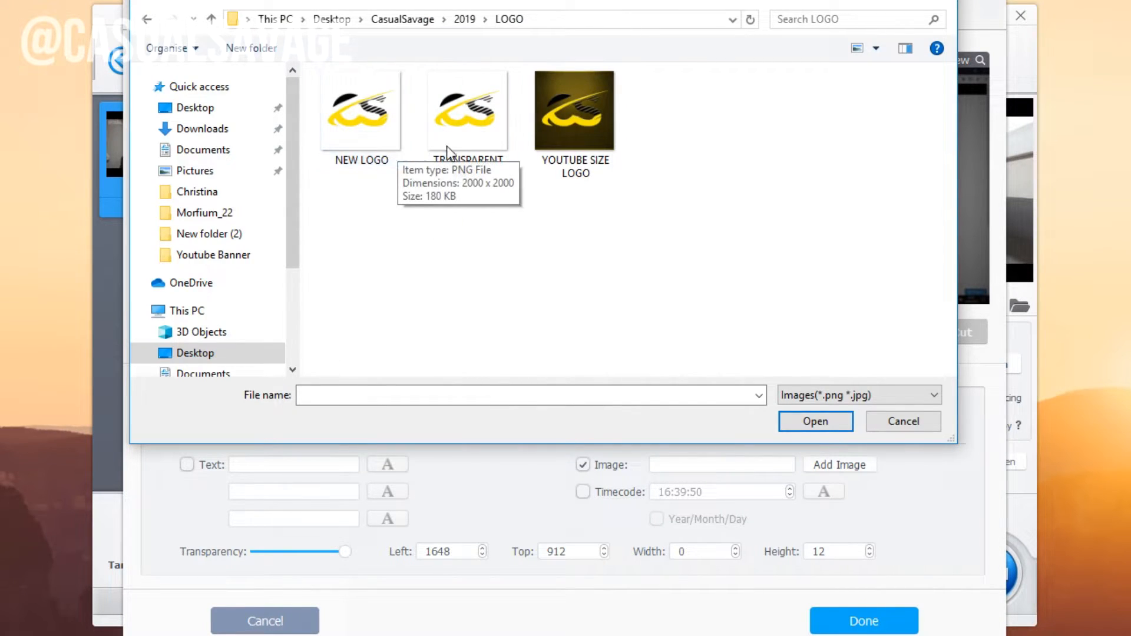
Place TRANSPARENT LOGO.png small and faint in the lower-right corner, then finish with Done.
double_click(483, 141)
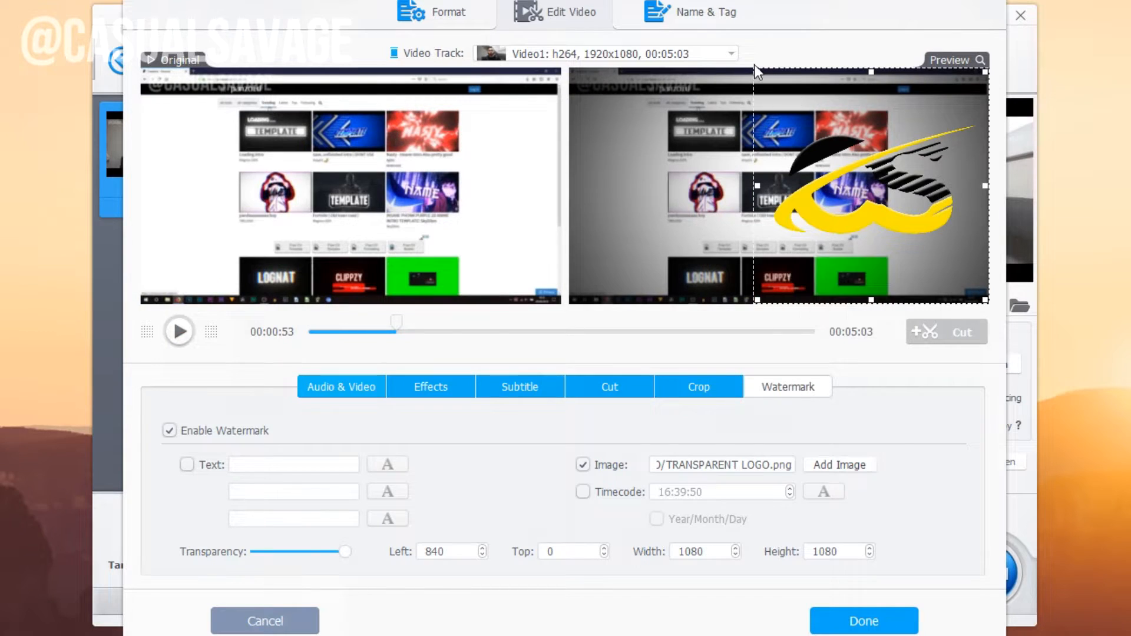
left_click_drag(757, 72, 932, 245)
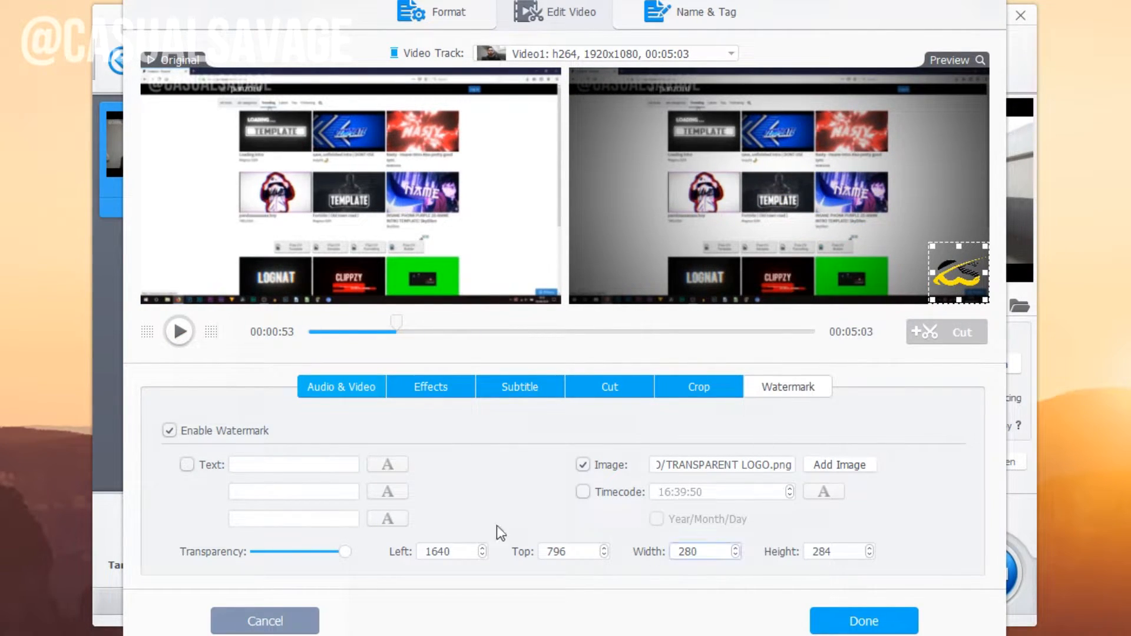
left_click_drag(348, 552, 275, 557)
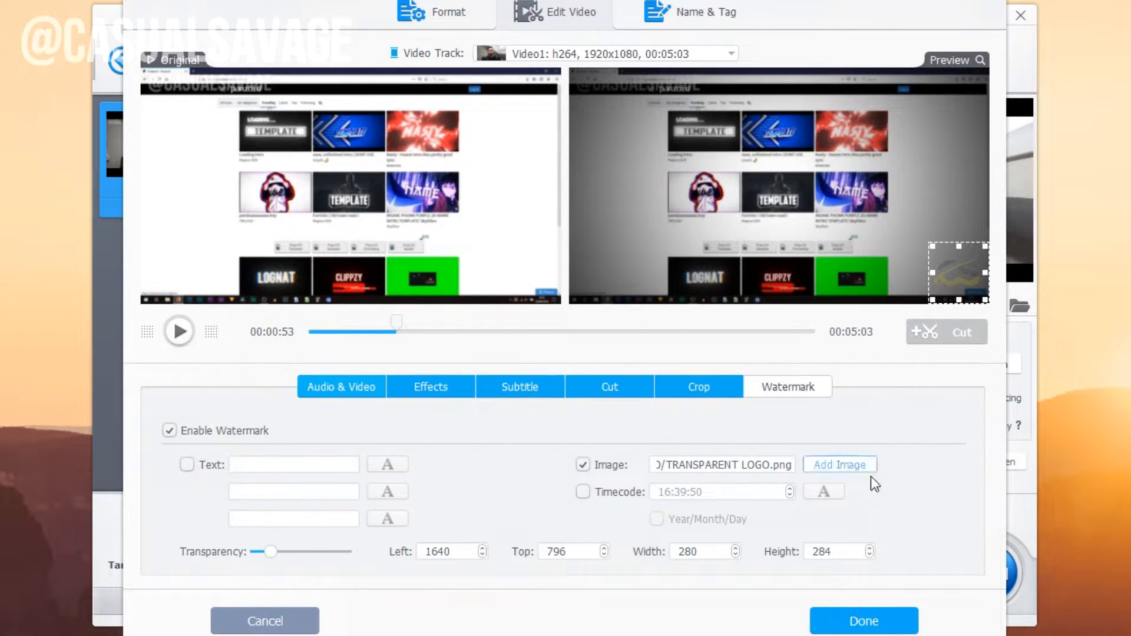
left_click(878, 630)
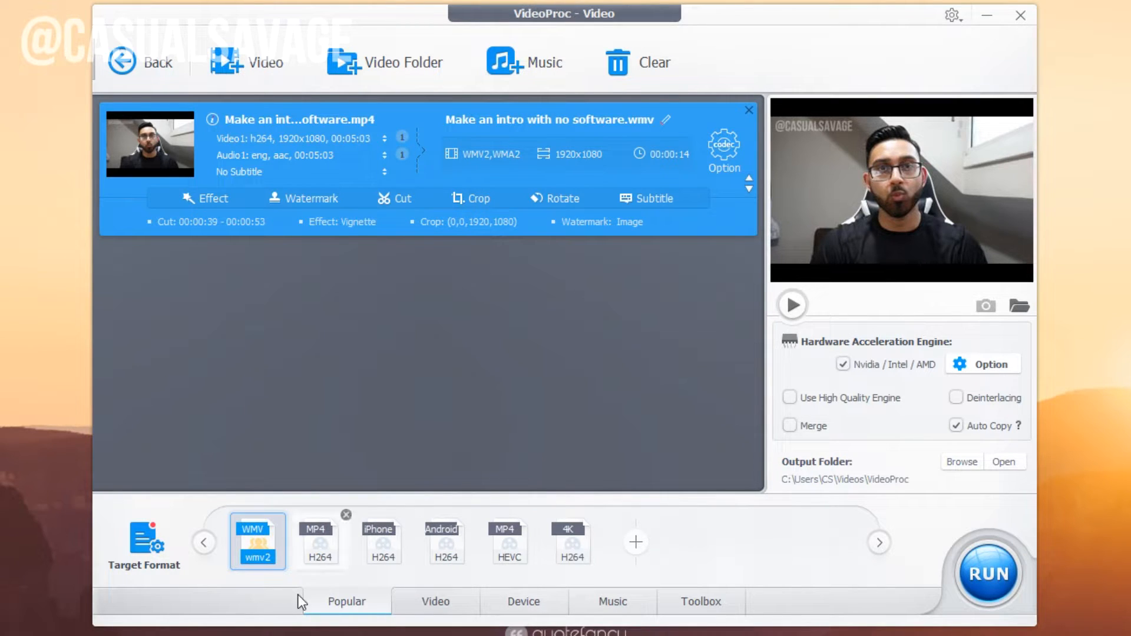
Review the Video, Device, Music and Toolbox options, then run the conversion with WMV selected.
mouse_move(262, 558)
left_click(436, 604)
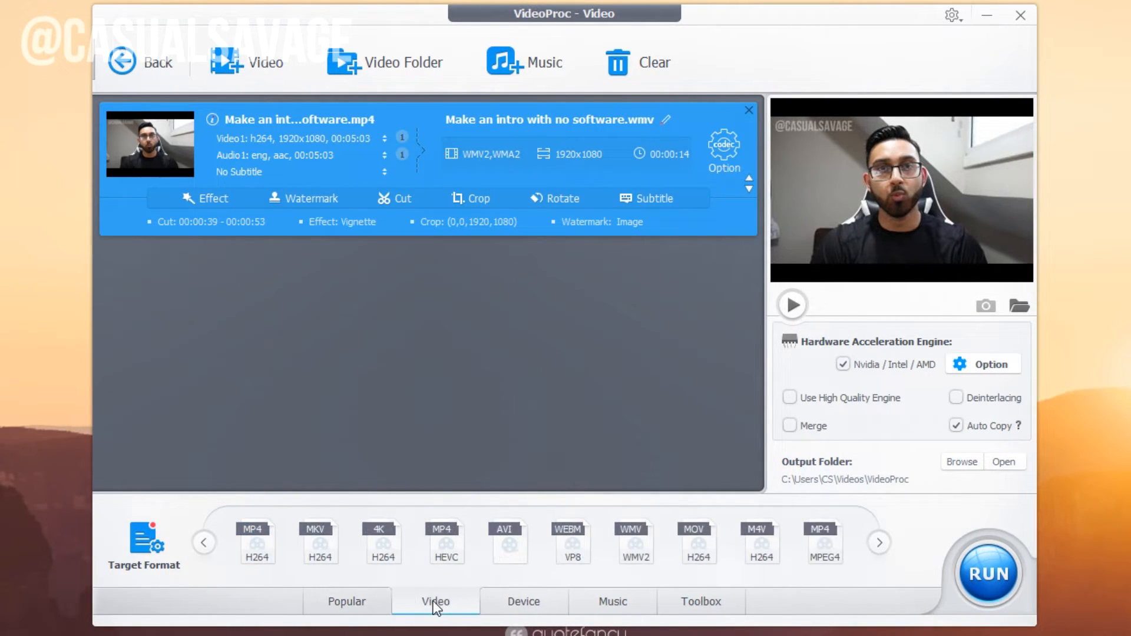
left_click(877, 544)
left_click(523, 602)
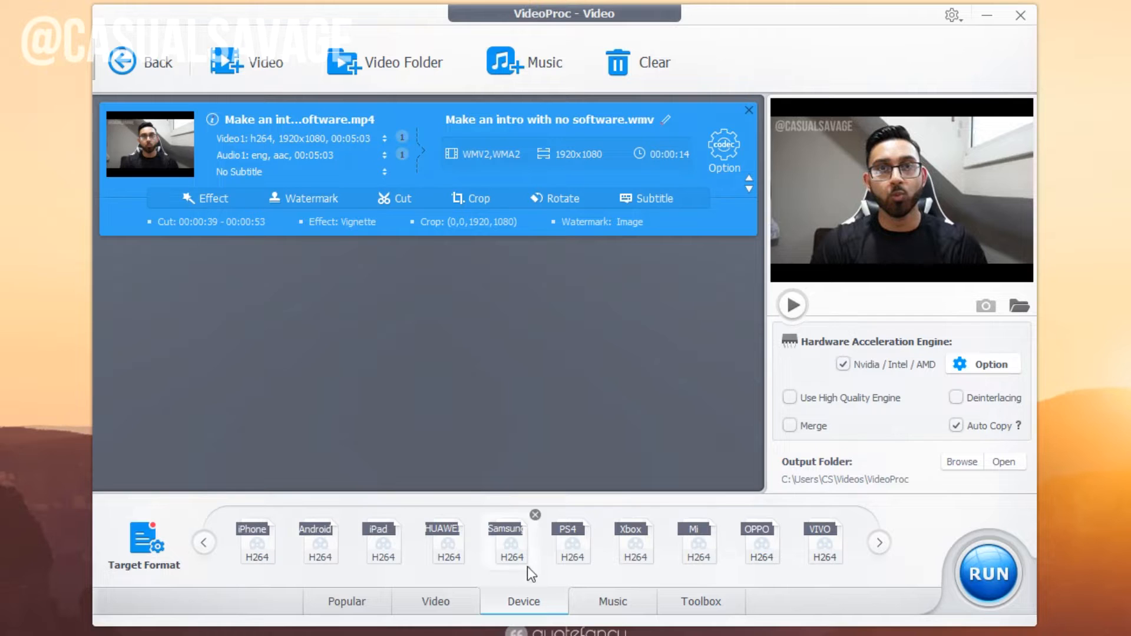
left_click(618, 606)
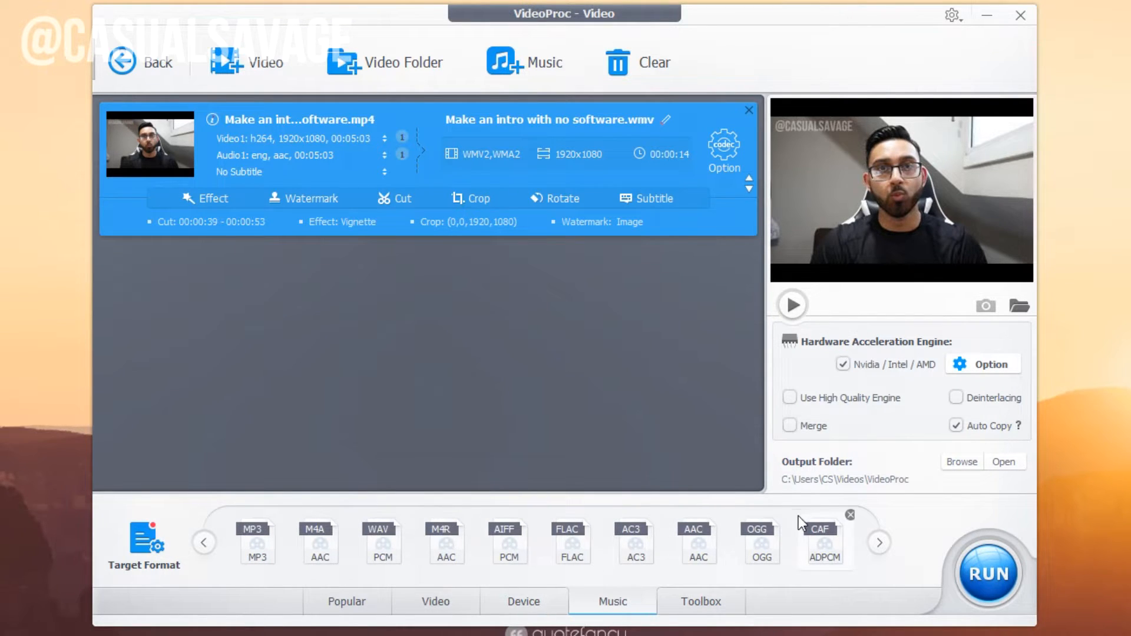
left_click(878, 543)
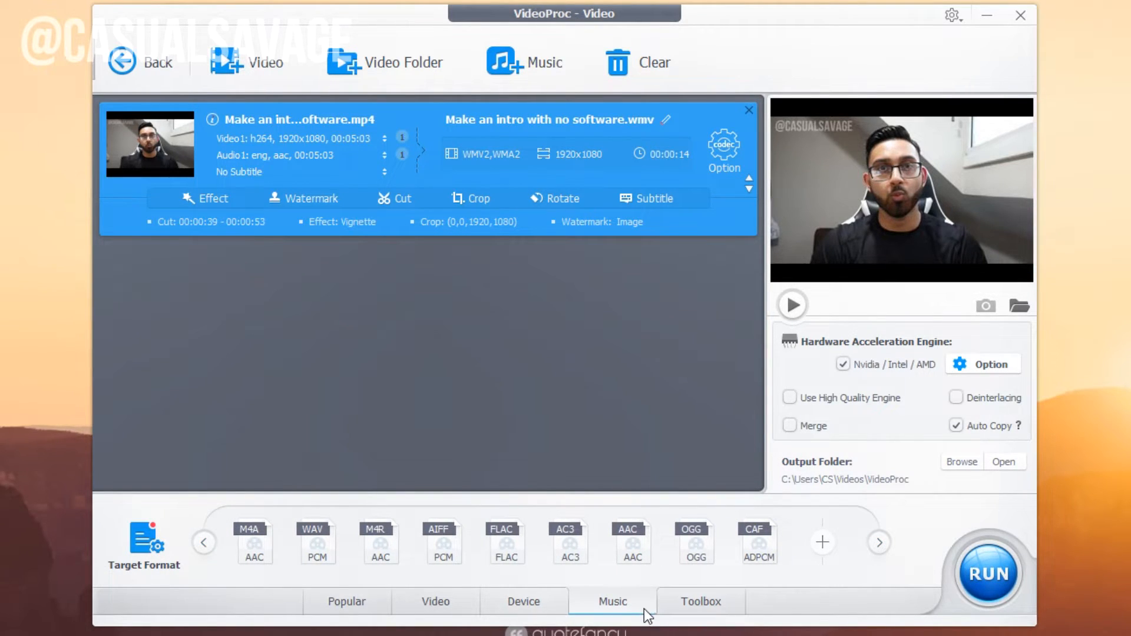
left_click(704, 602)
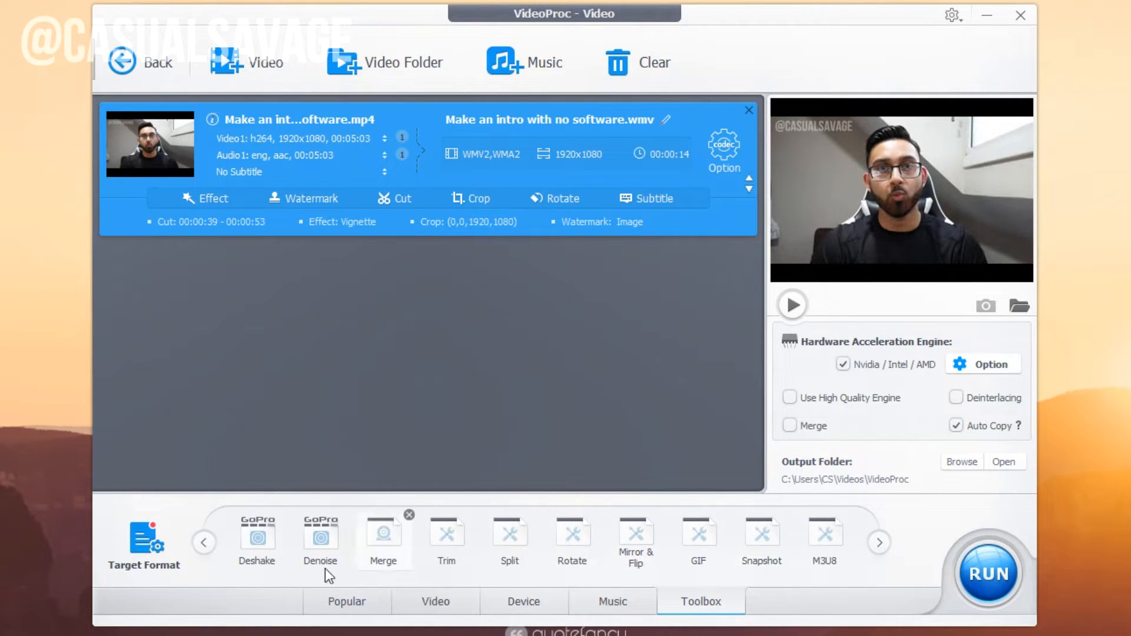
left_click(352, 604)
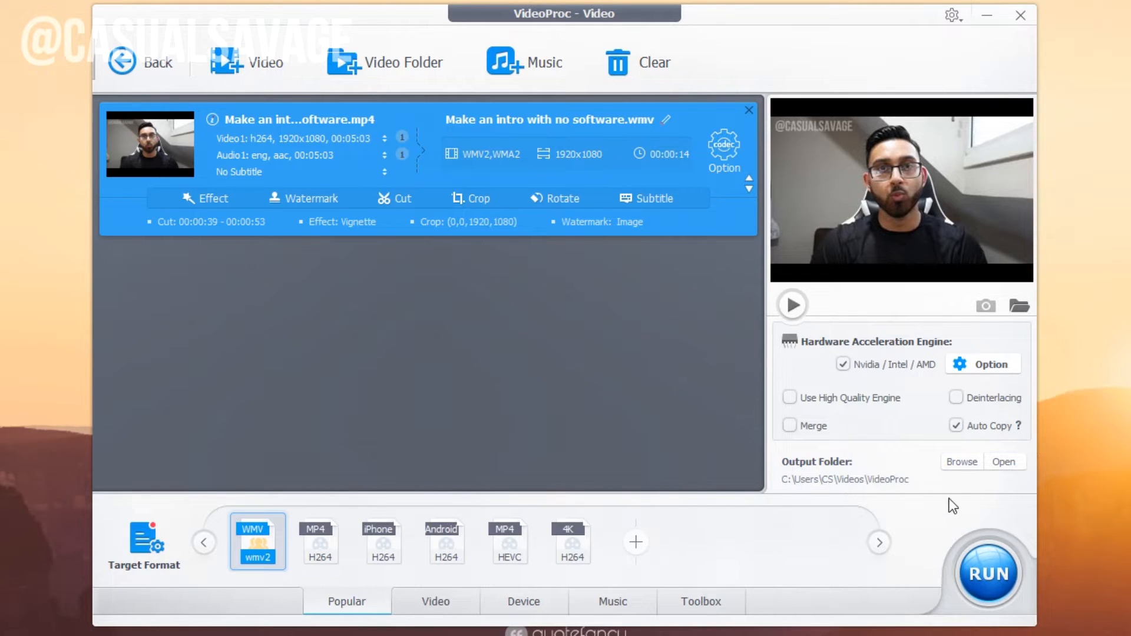
left_click(984, 586)
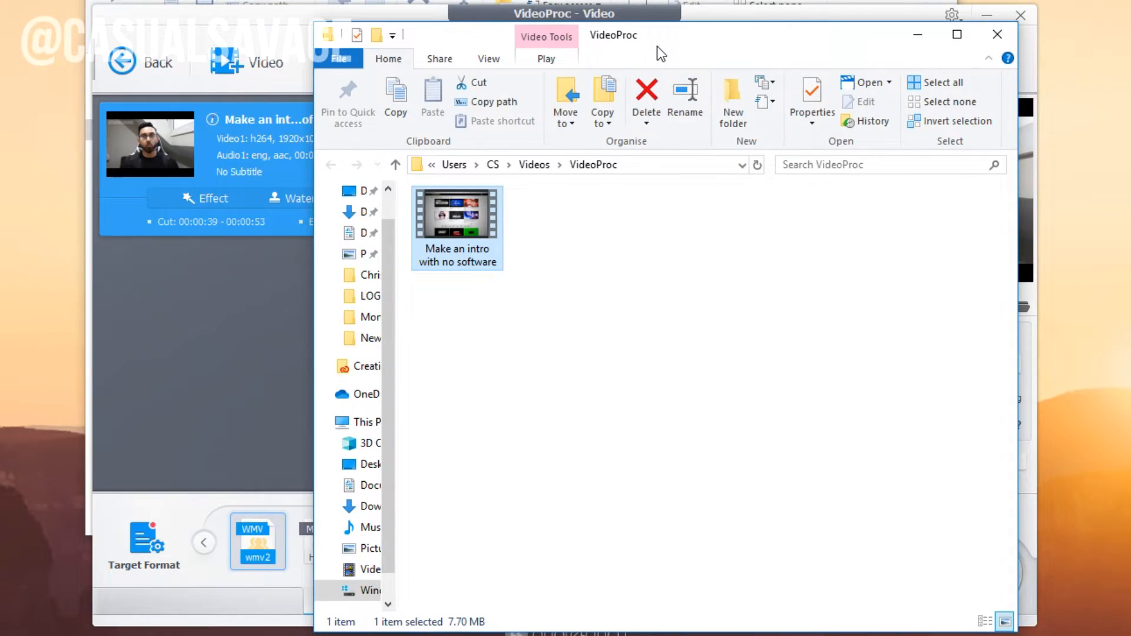
Move aside the output folder showing the 7.70 MB 'Make an intro with no software' file.
left_click_drag(656, 46, 891, 24)
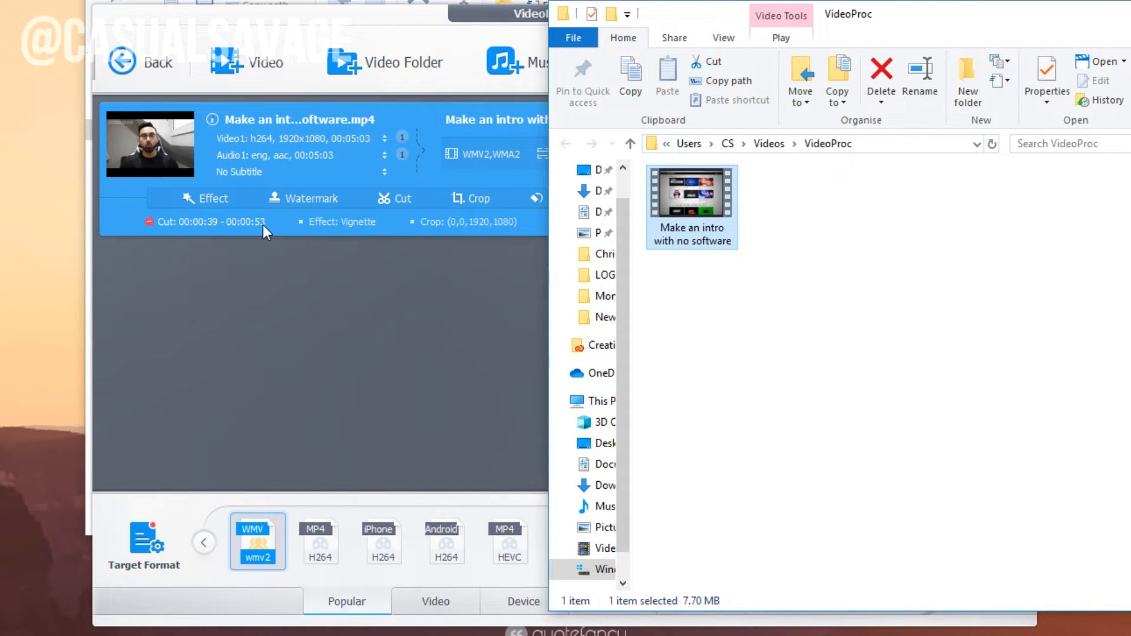
Play the converted 'Make an intro with no software' WMV file from the output folder.
left_click_drag(920, 24, 698, 19)
mouse_move(494, 199)
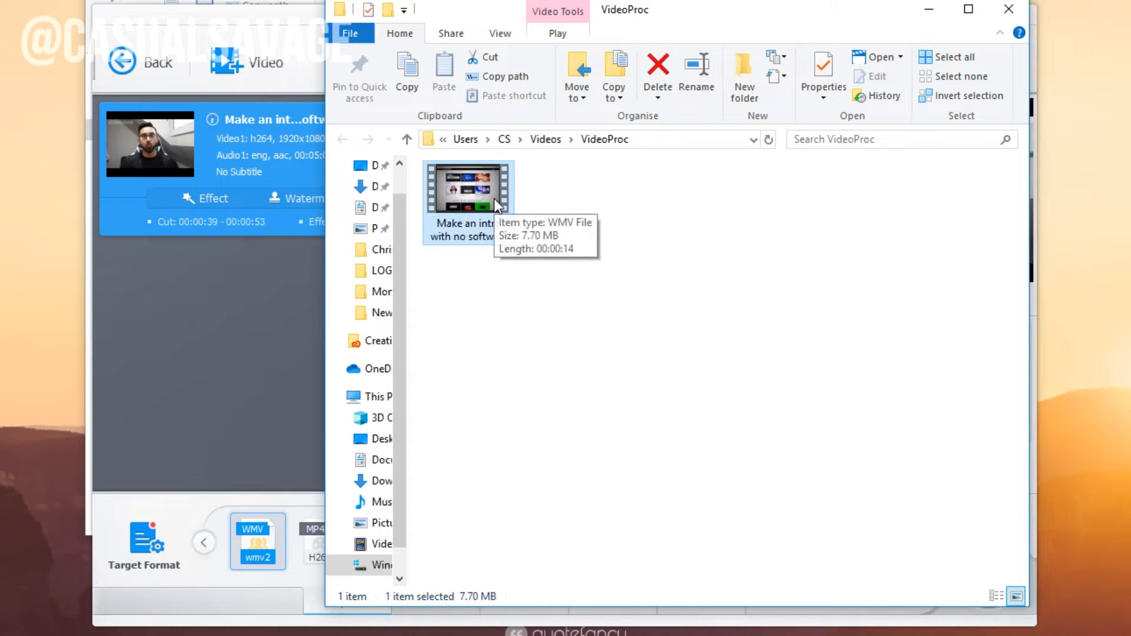
double_click(486, 204)
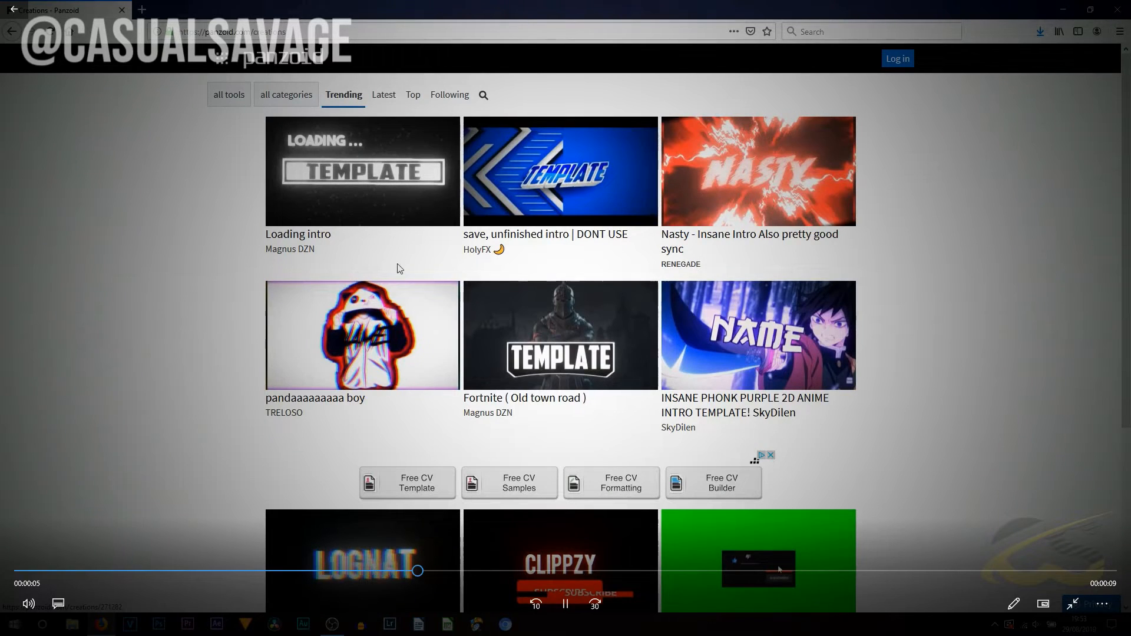
Pause the intro in Movies & TV, then resume it toward the 00:00:14 end.
left_click(223, 303)
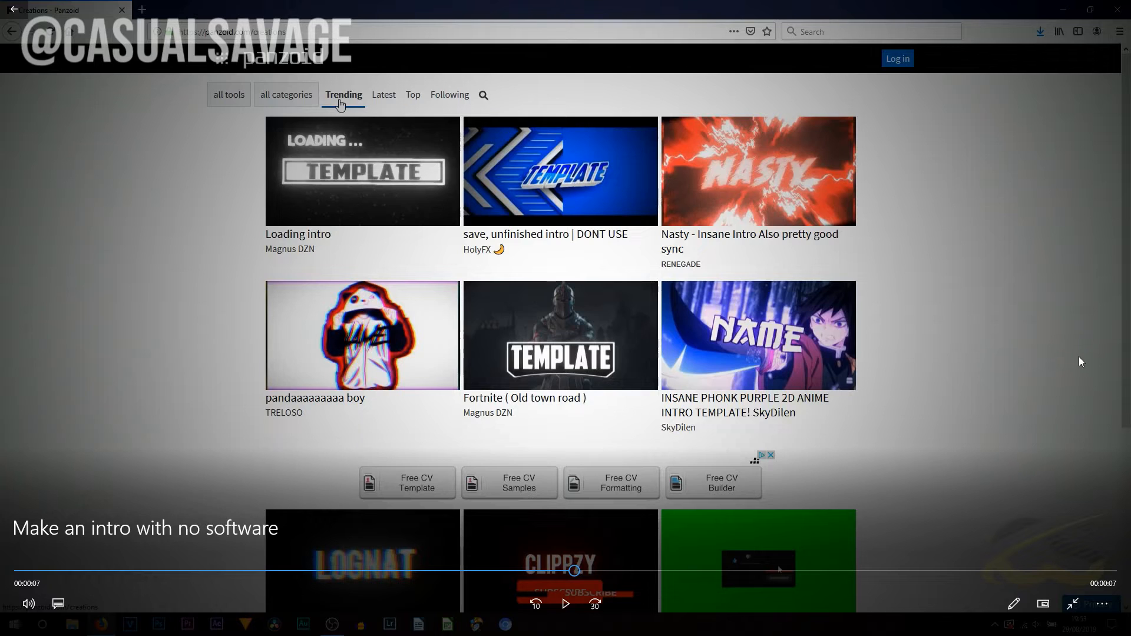
left_click(566, 604)
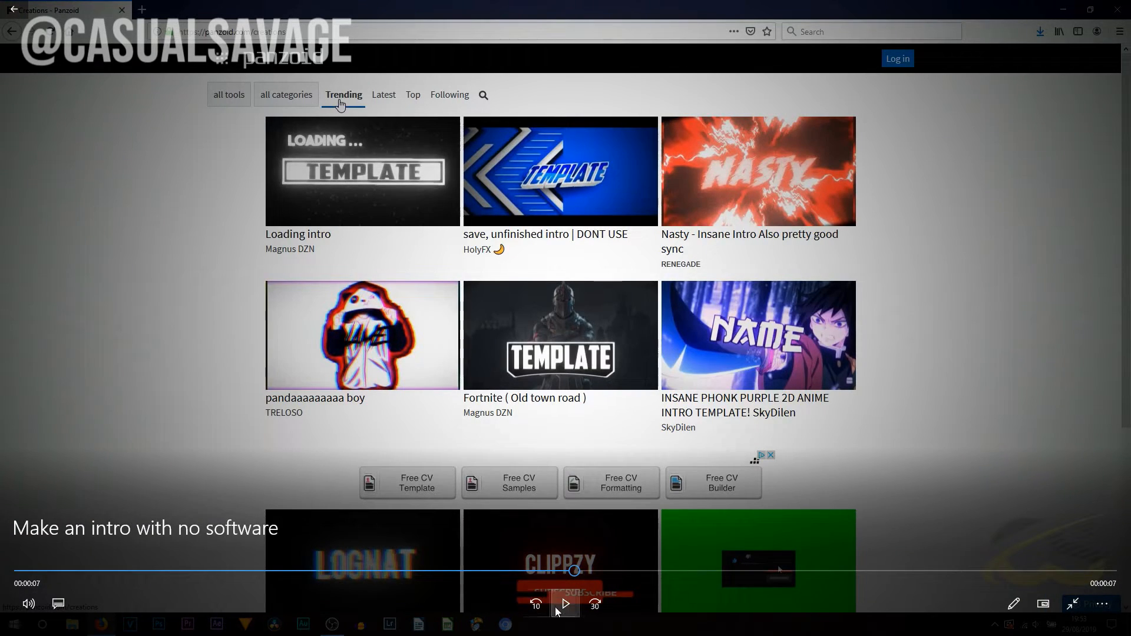
left_click(557, 608)
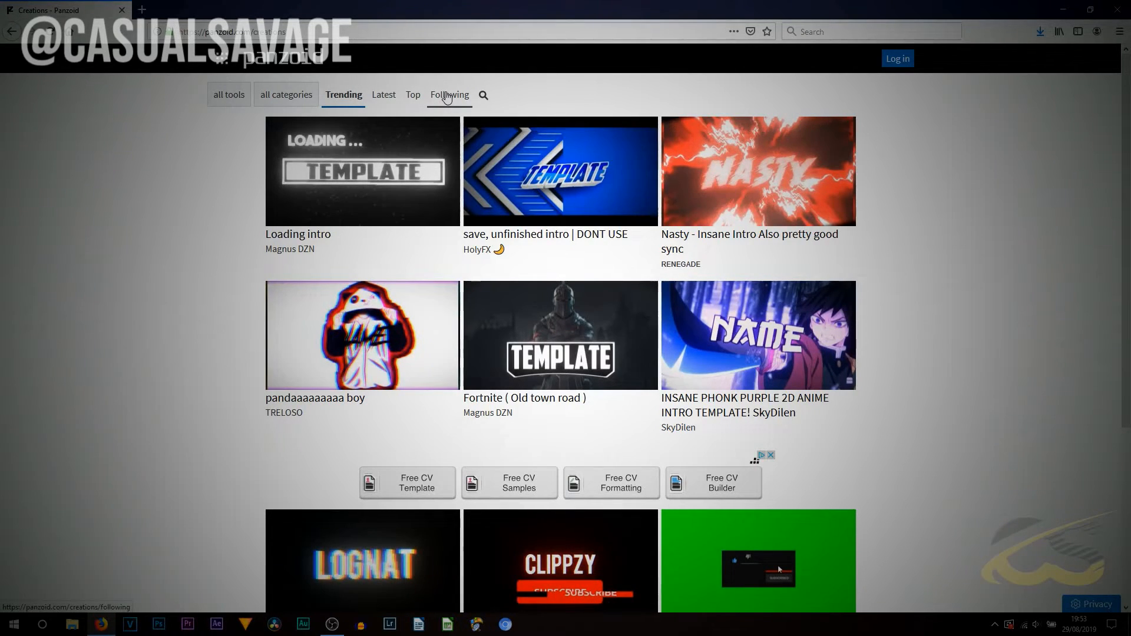
mouse_move(770, 299)
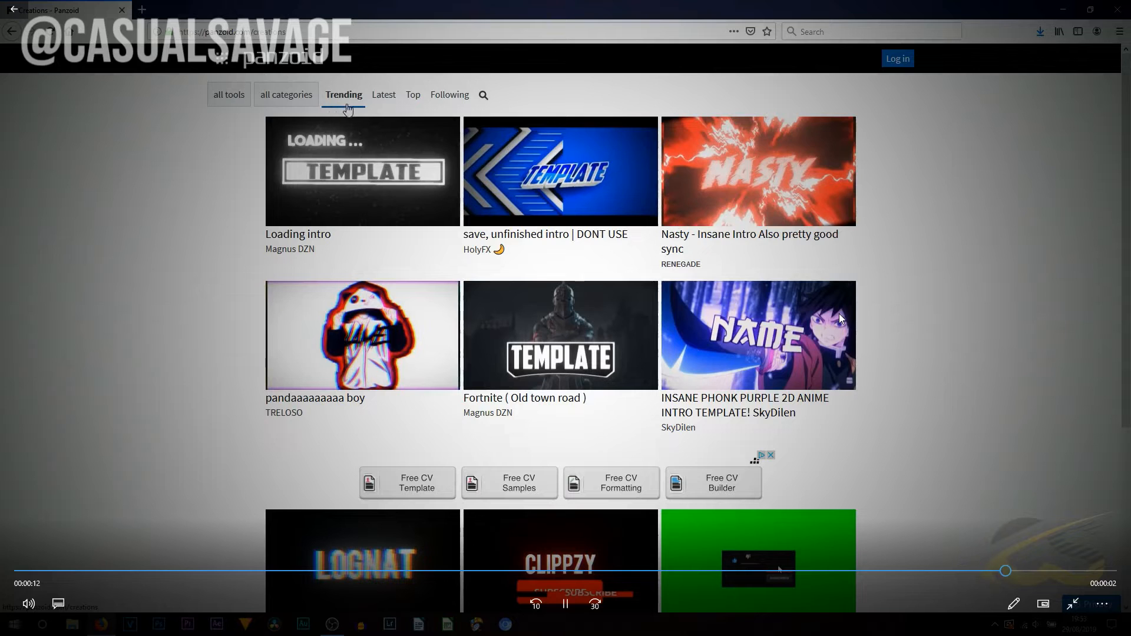